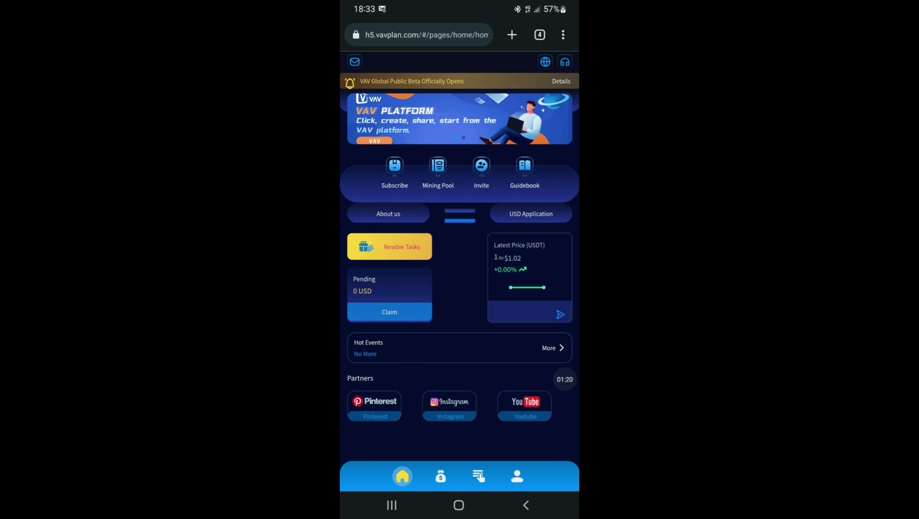
Check the 1-, 2- and 3-Star subscription records, then return to the star tier list
click(394, 172)
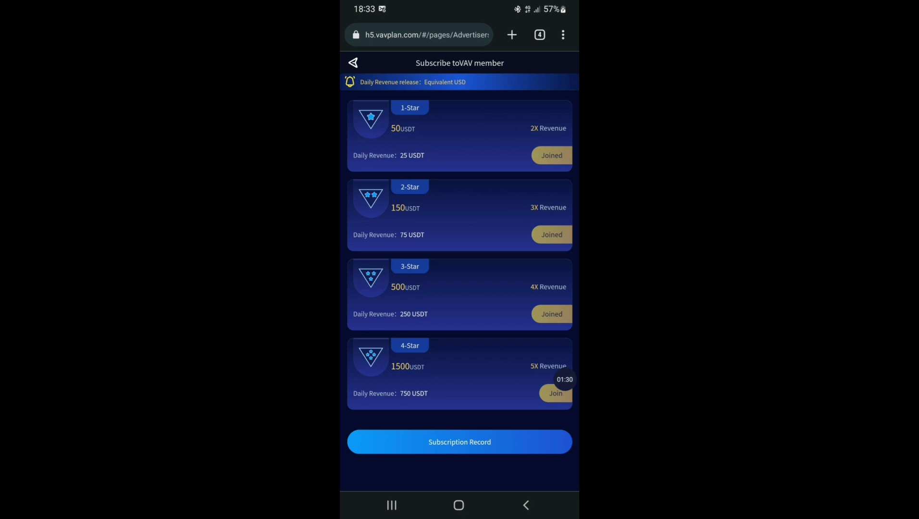
click(460, 442)
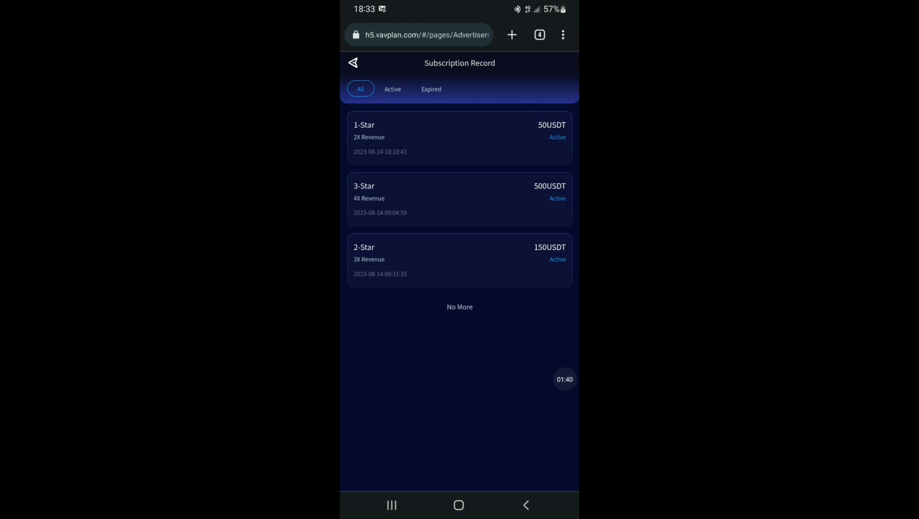
click(353, 63)
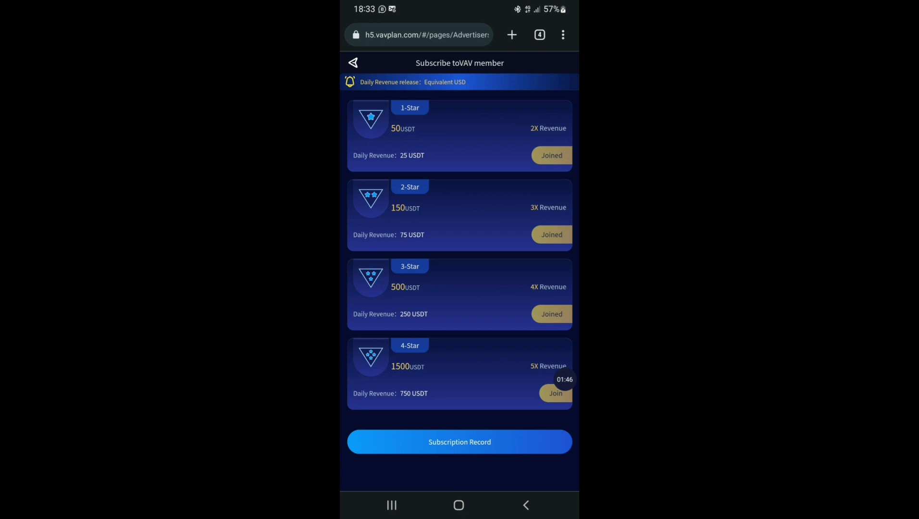
Go from Home through the profile to Assets, showing 2,500 USDT total and 300 USDT
click(353, 63)
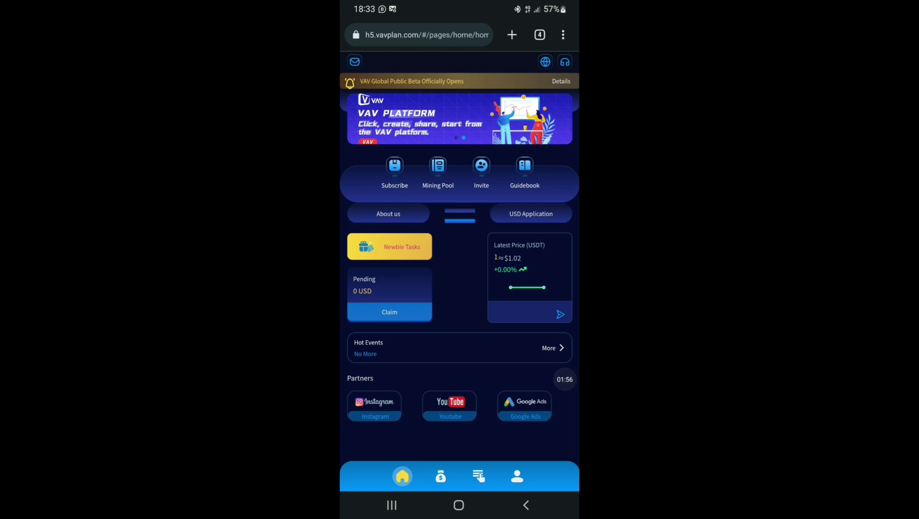
click(517, 476)
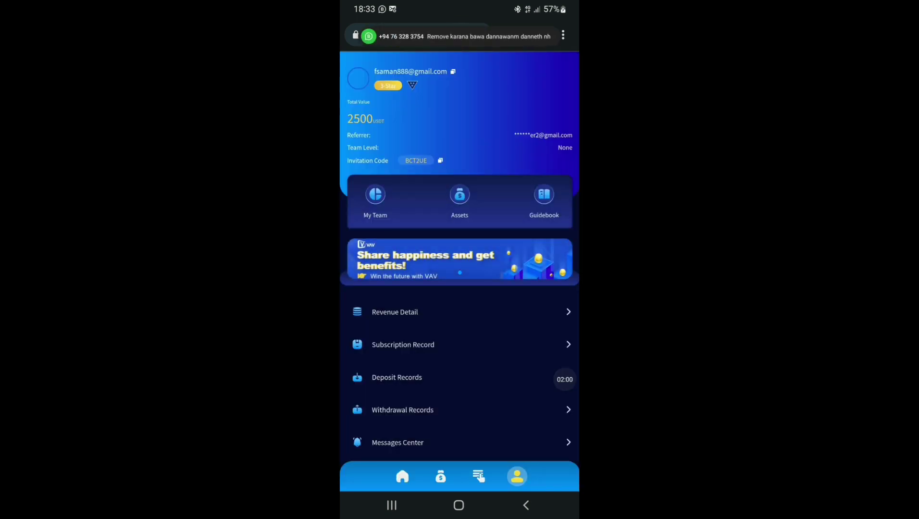
click(440, 477)
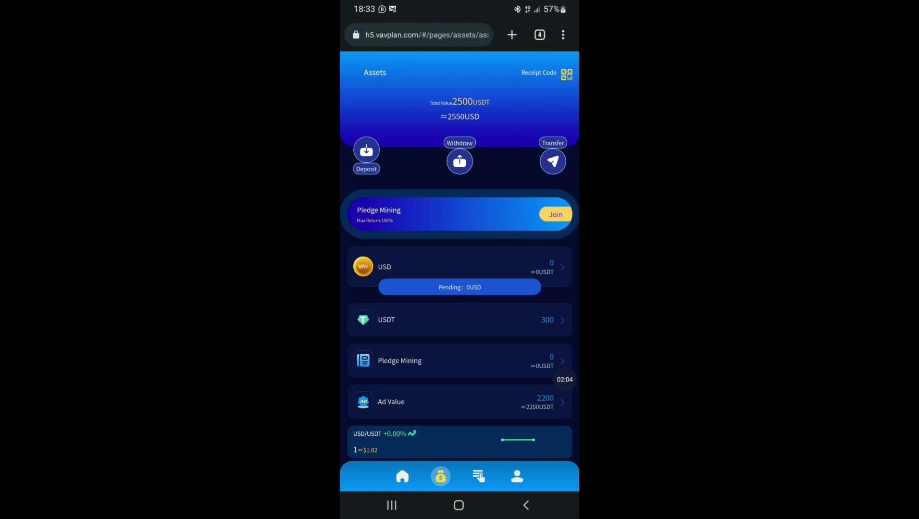
scroll(460, 287, down, 1)
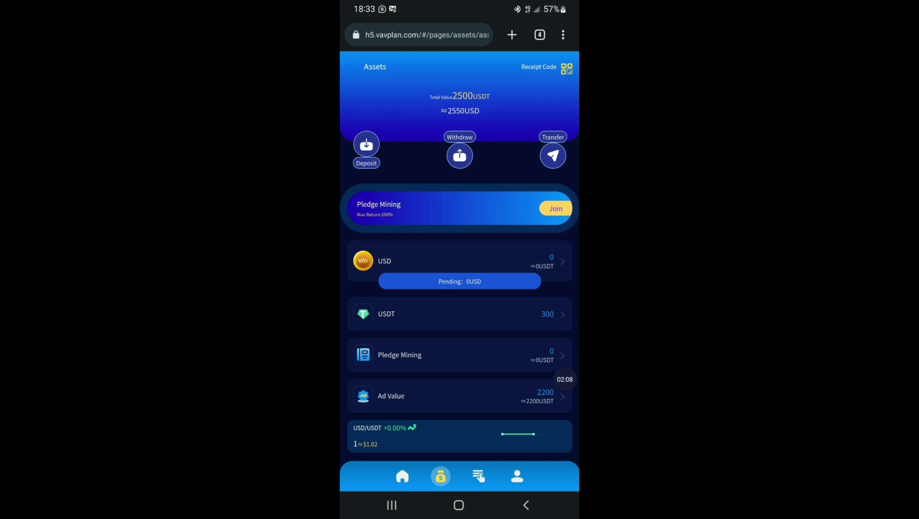
Open the 300 USDT balance and scroll its ad revenue and Bronze subscription history
click(459, 314)
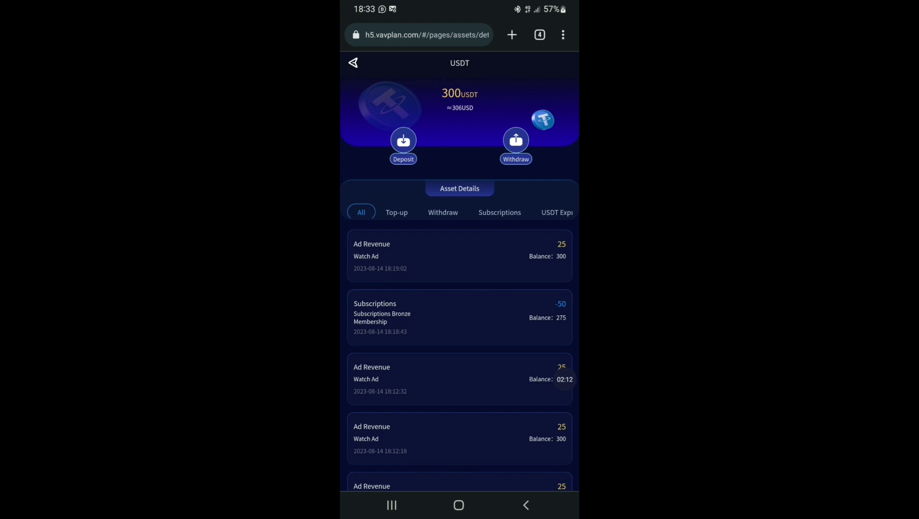
scroll(460, 323, down, 3)
scroll(459, 323, down, 5)
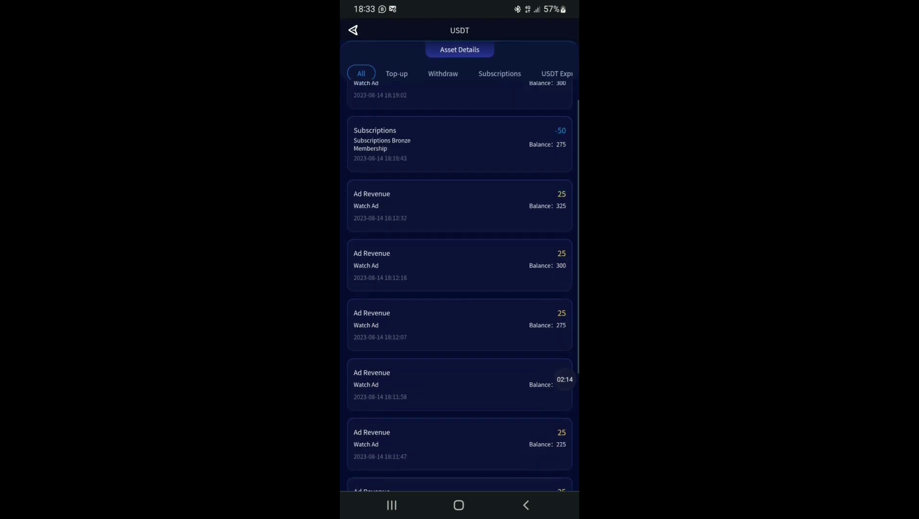
scroll(460, 323, down, 5)
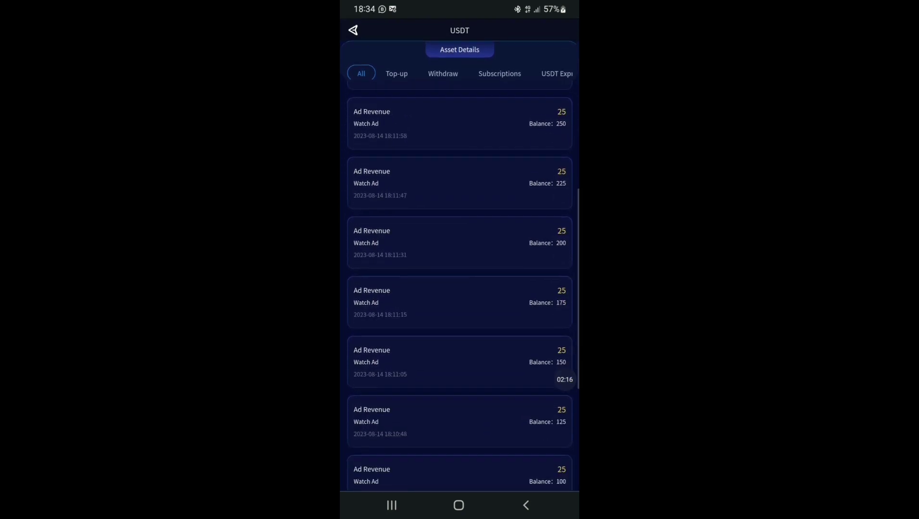
scroll(459, 323, down, 5)
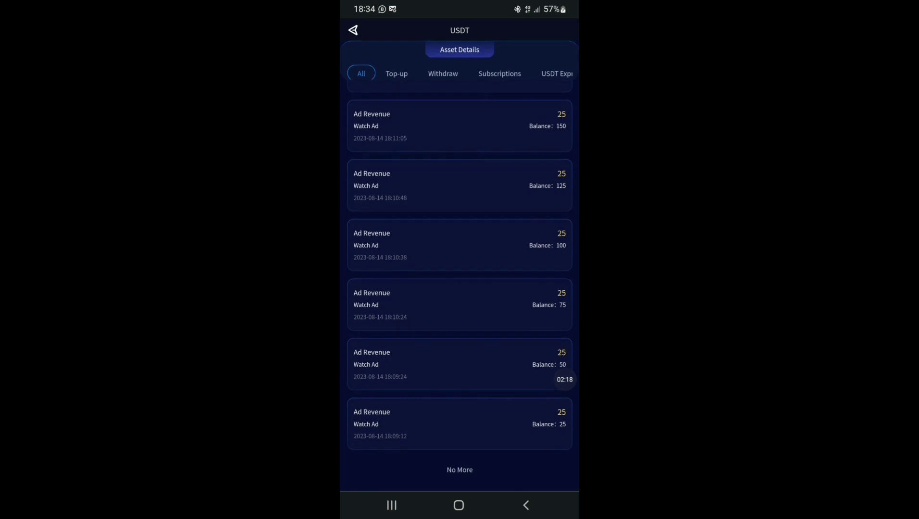
scroll(460, 287, up, 5)
scroll(460, 287, up, 5)
scroll(459, 287, up, 5)
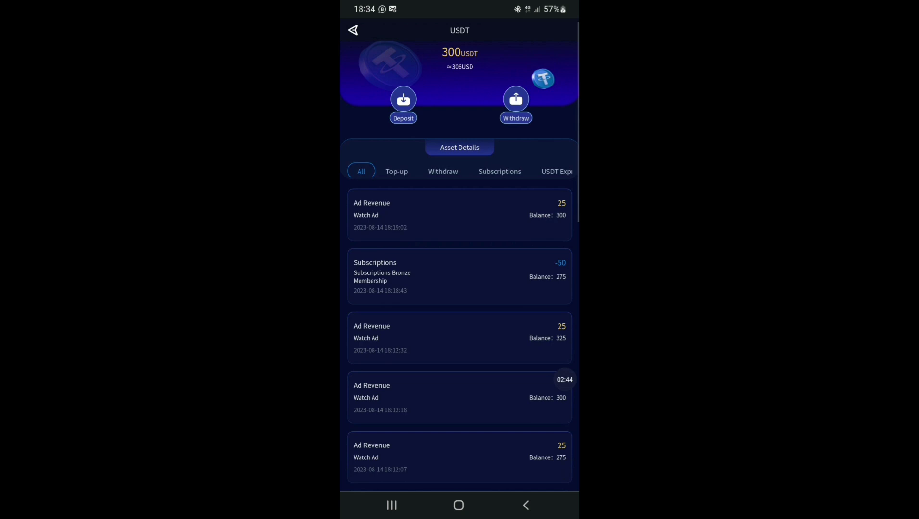
scroll(459, 322, down, 5)
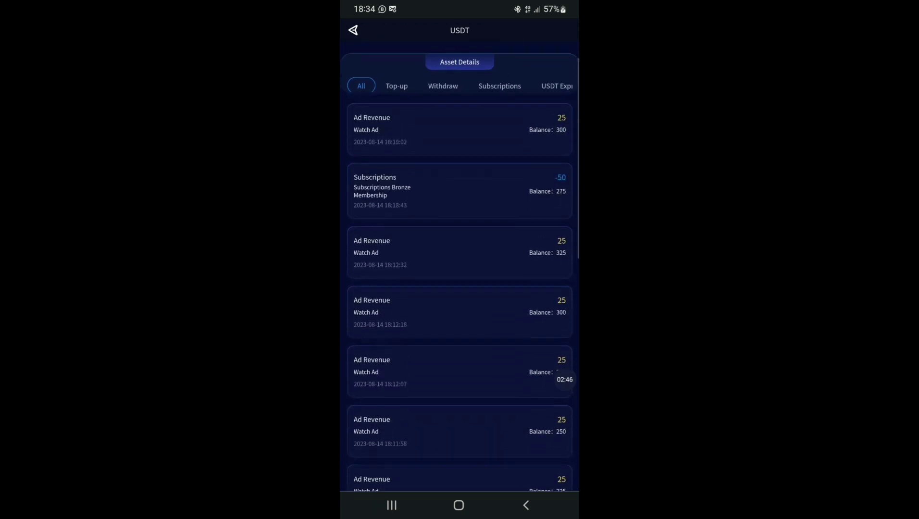
scroll(459, 287, up, 5)
scroll(460, 287, down, 10)
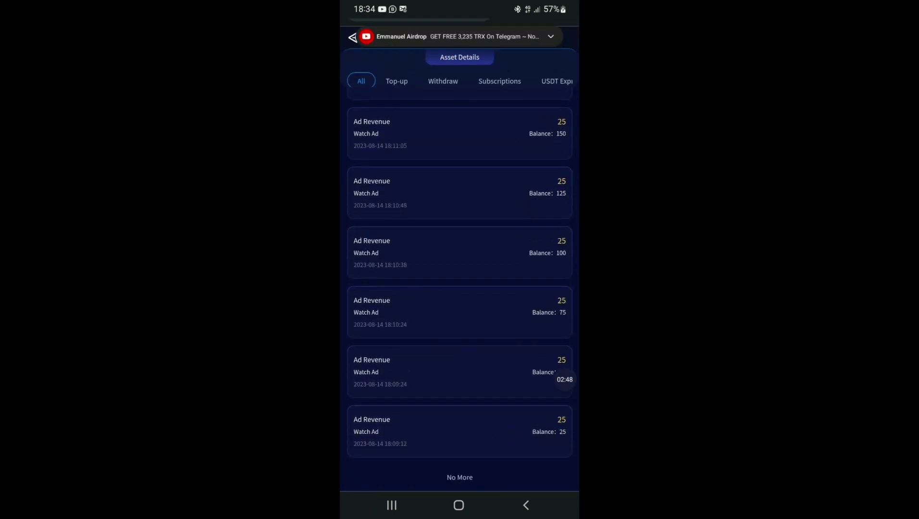
scroll(459, 287, up, 10)
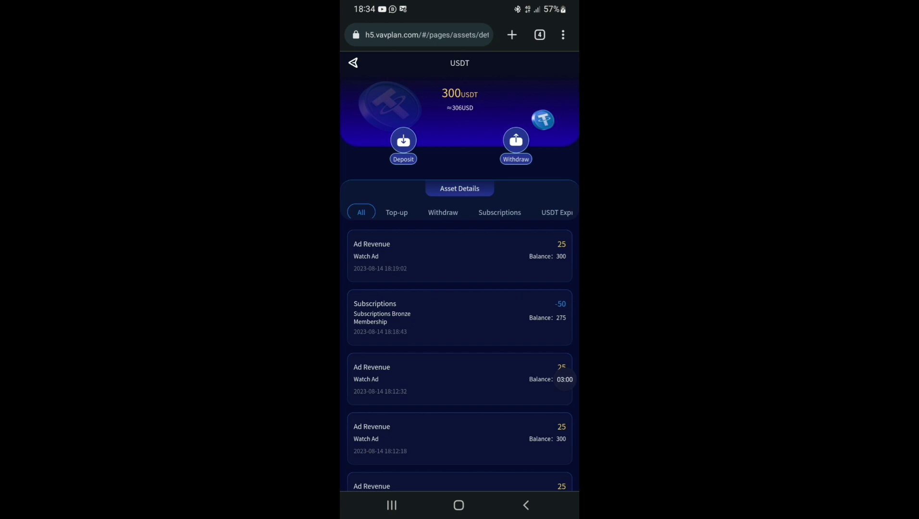
View the USDT withdrawal form with 300 available, then go back to Assets
click(516, 140)
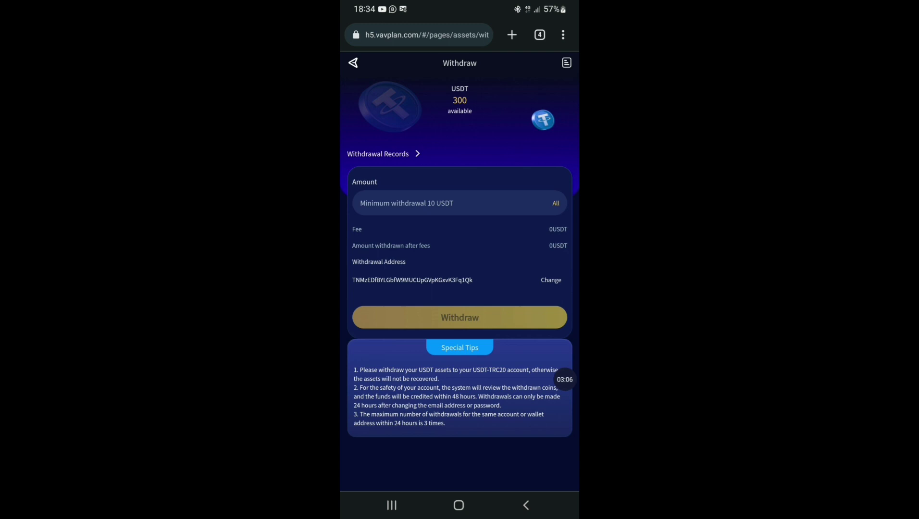
drag(564, 378, 564, 461)
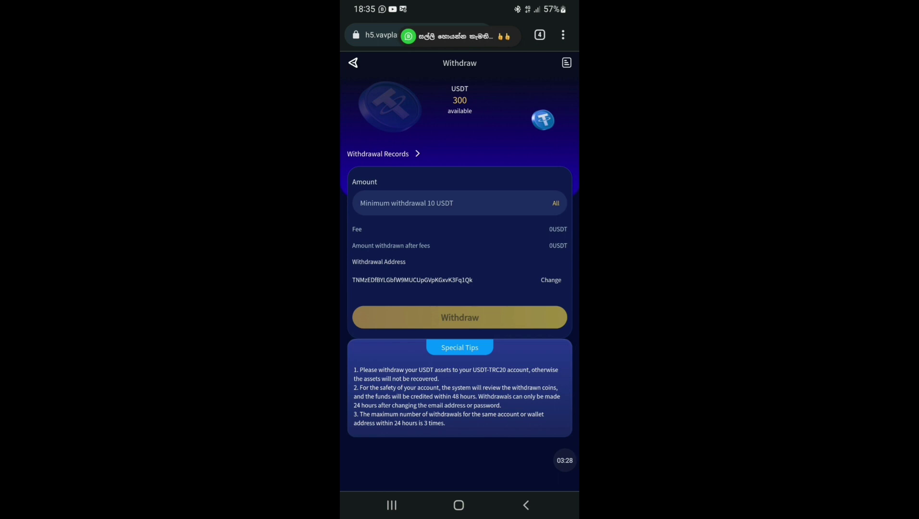
click(487, 460)
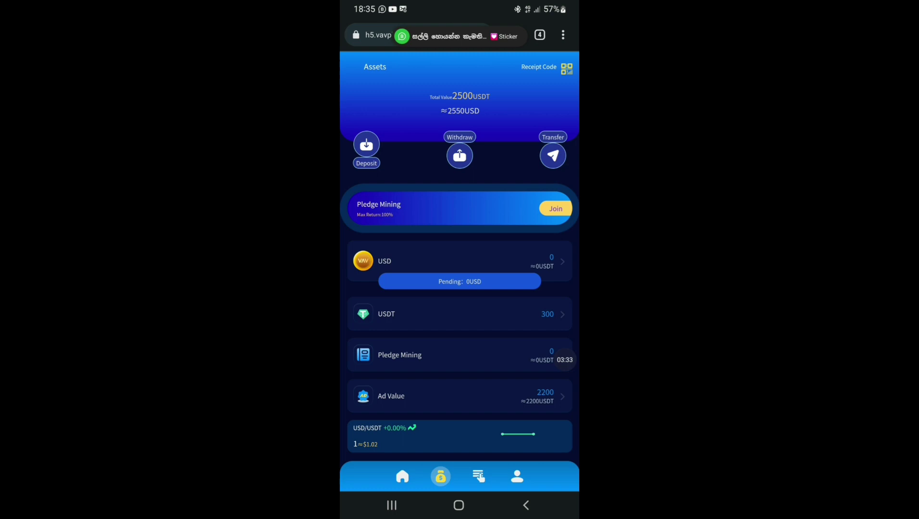
Reach the account settings and Personal Information with the linked wallet address
click(517, 476)
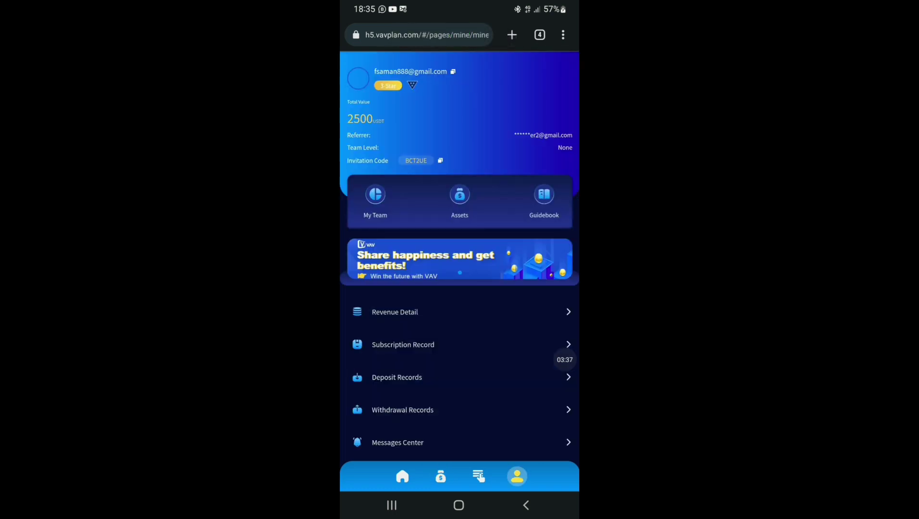
scroll(460, 287, down, 3)
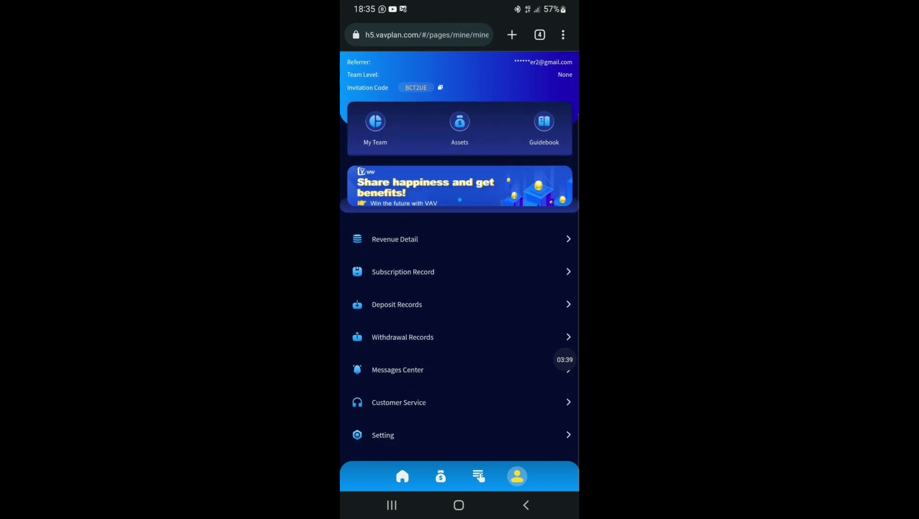
scroll(460, 287, up, 3)
click(402, 477)
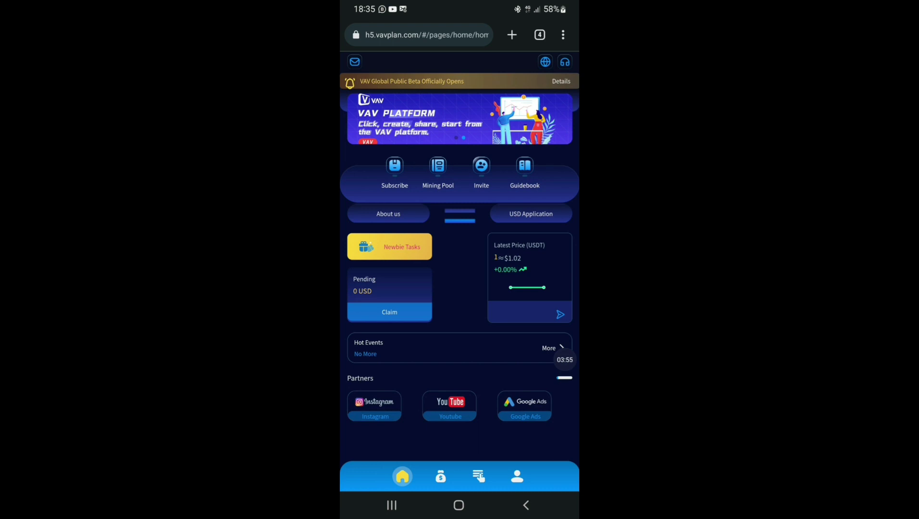
click(518, 477)
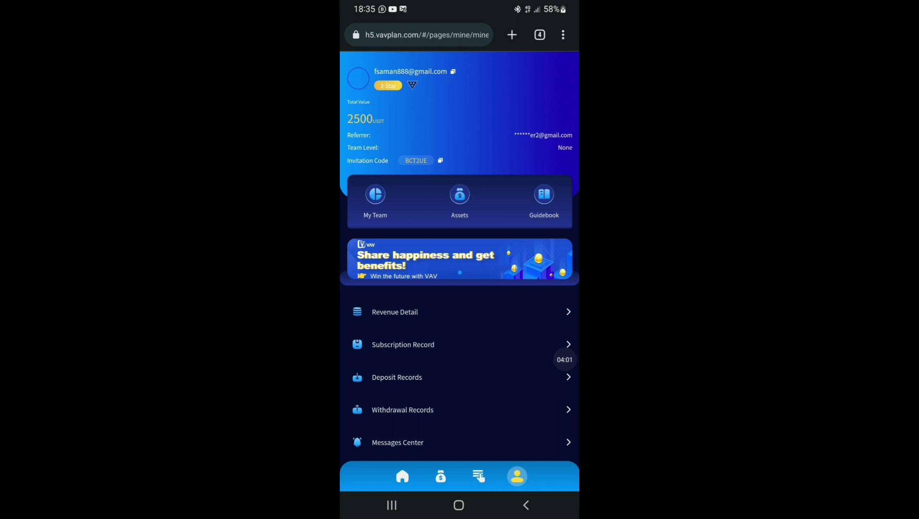
scroll(460, 287, down, 3)
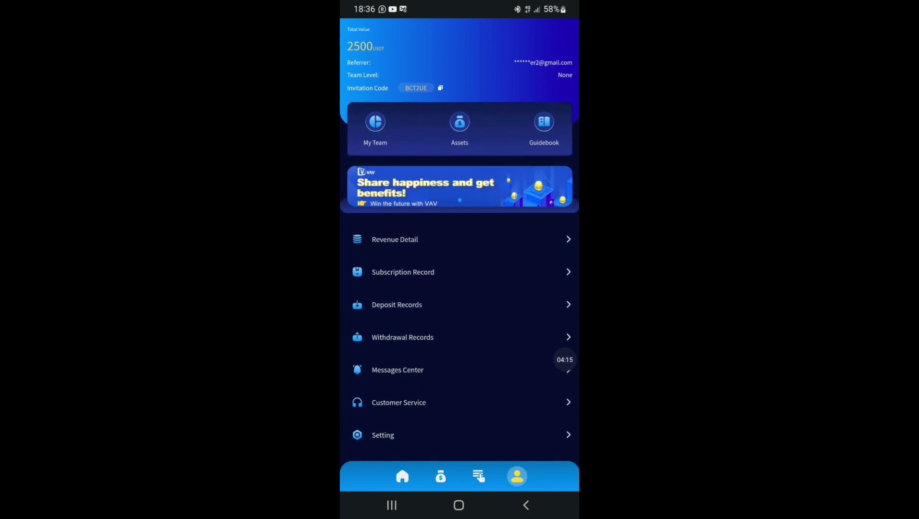
click(459, 434)
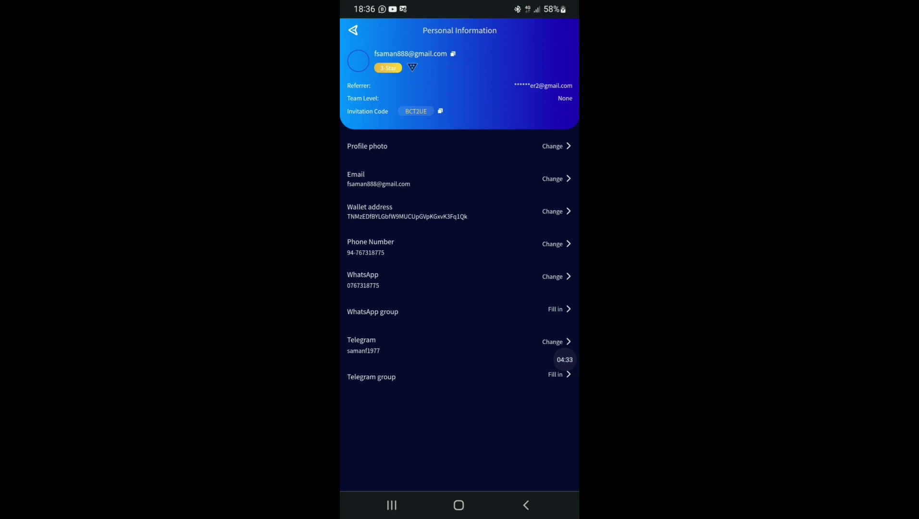
Return to Settings and open Change Fund Password at its email verification step
click(352, 29)
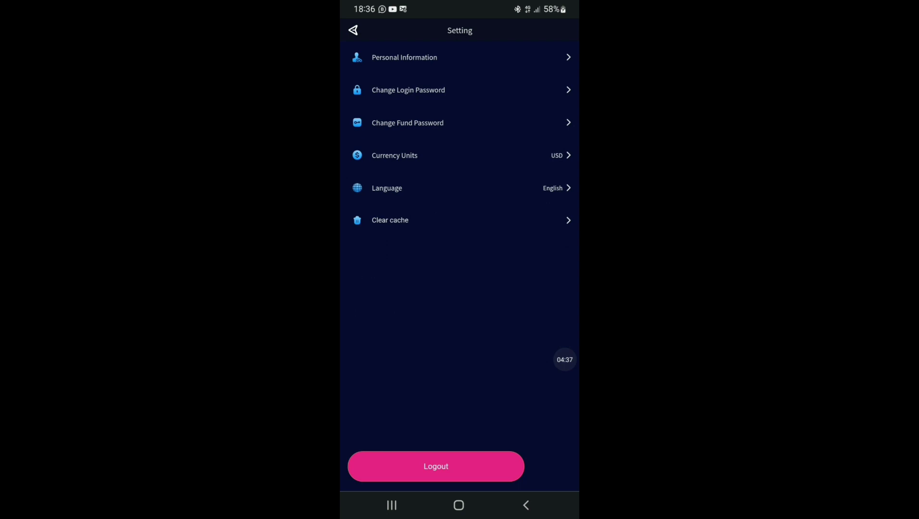
click(460, 122)
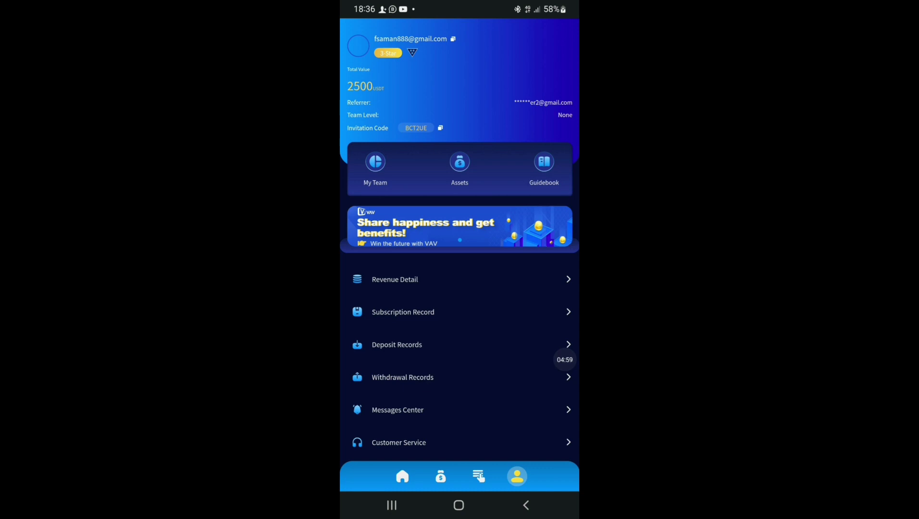
Open the Bind/change wallet address form from the USDT withdrawal page
click(440, 477)
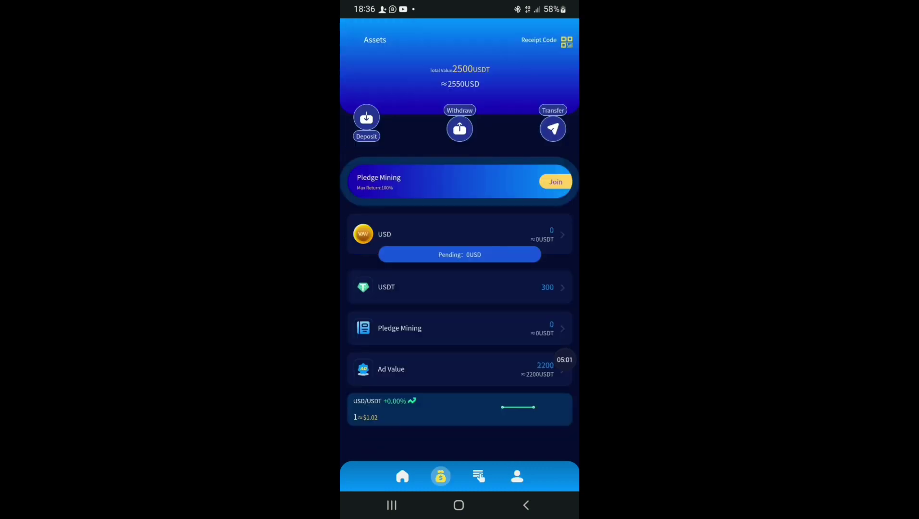
click(459, 129)
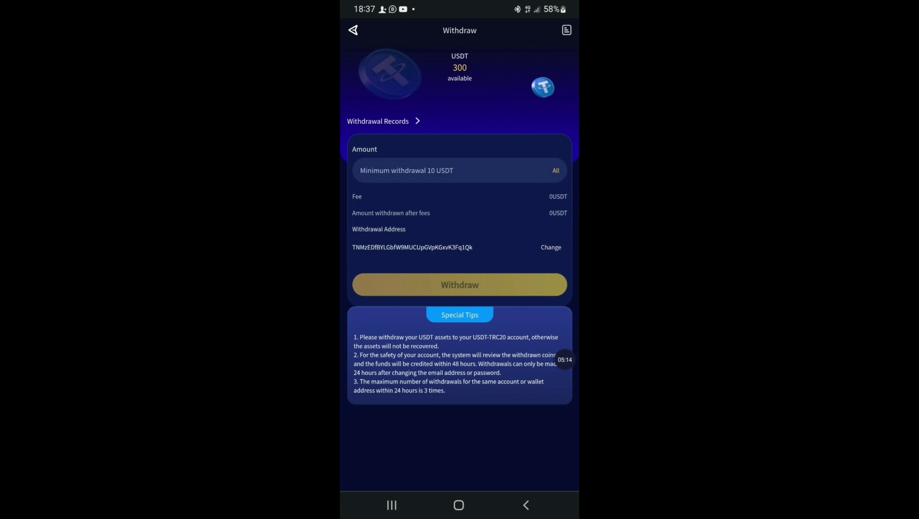
click(551, 247)
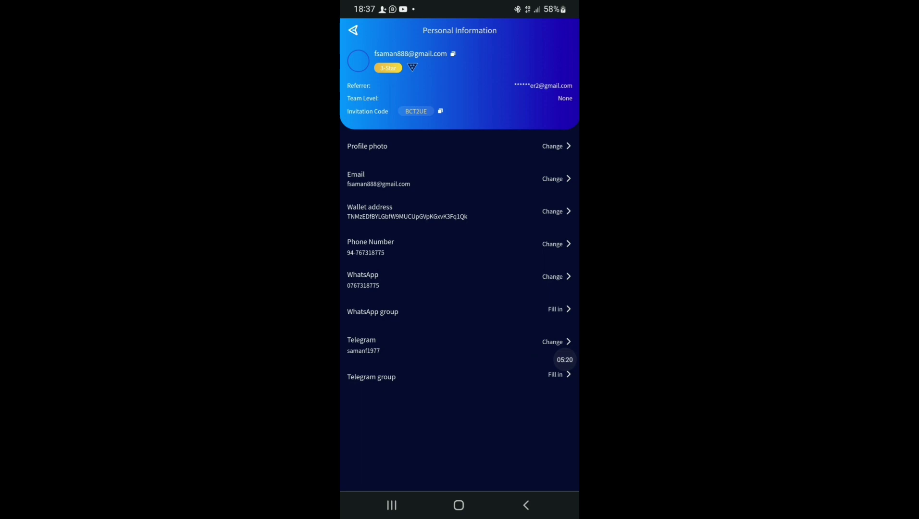
click(556, 211)
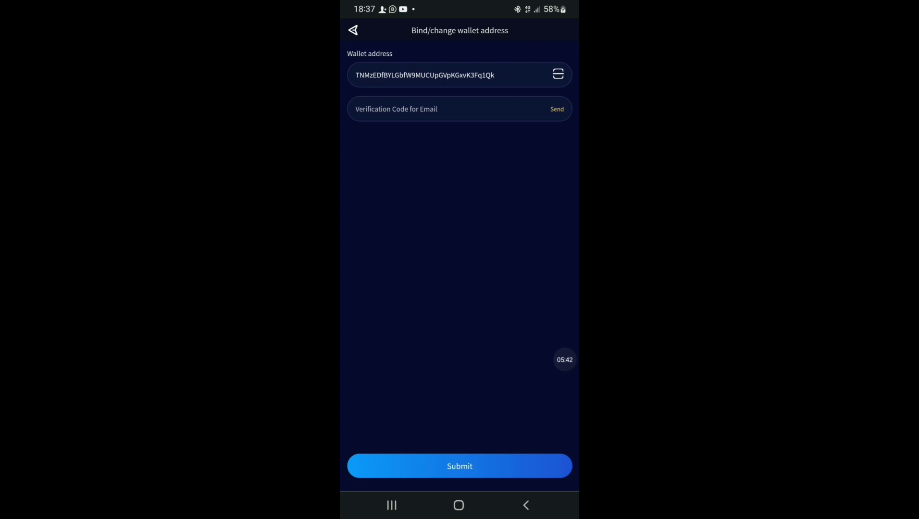
Back out through Personal Information and Settings to the account page
click(353, 29)
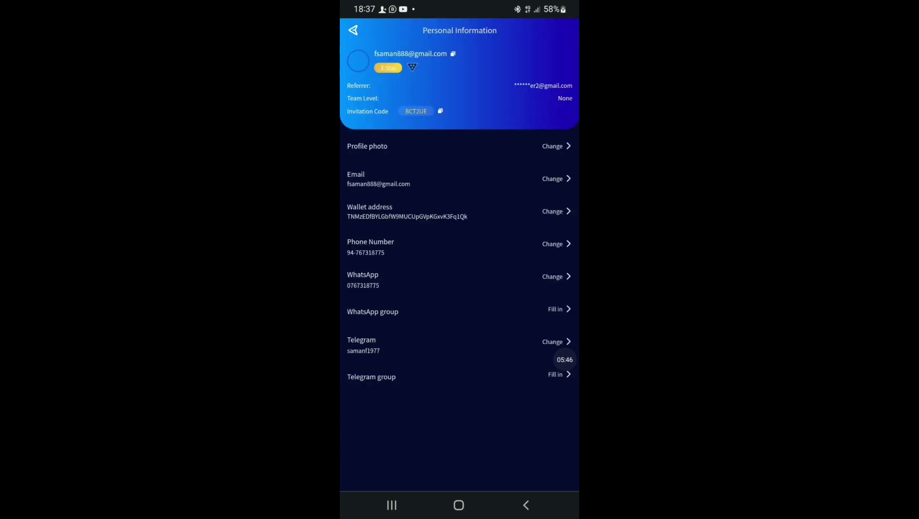
click(353, 29)
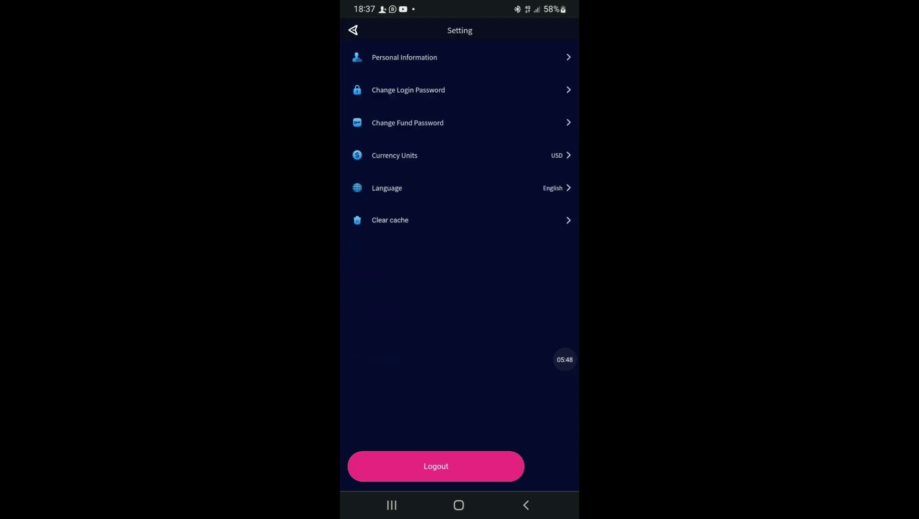
click(353, 30)
Enter 200 as the USDT withdrawal amount, giving a 2 USDT fee and 198 received
click(441, 476)
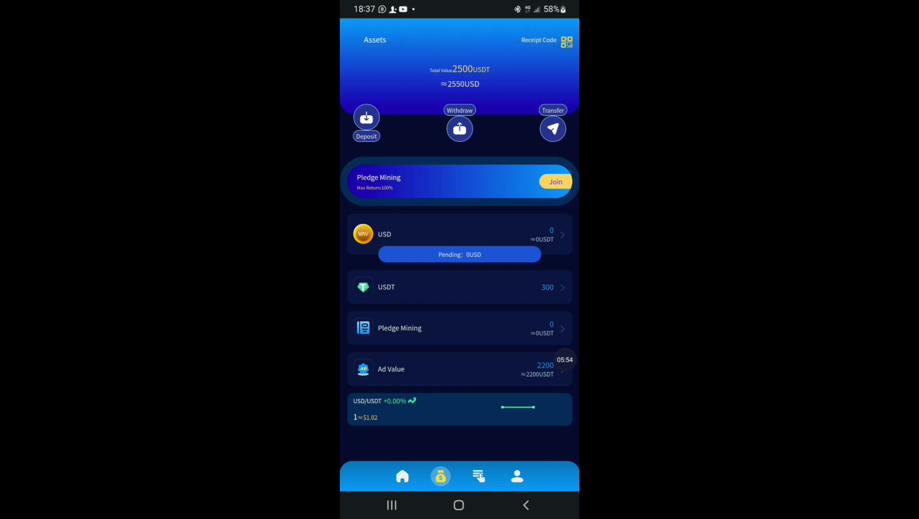
click(460, 129)
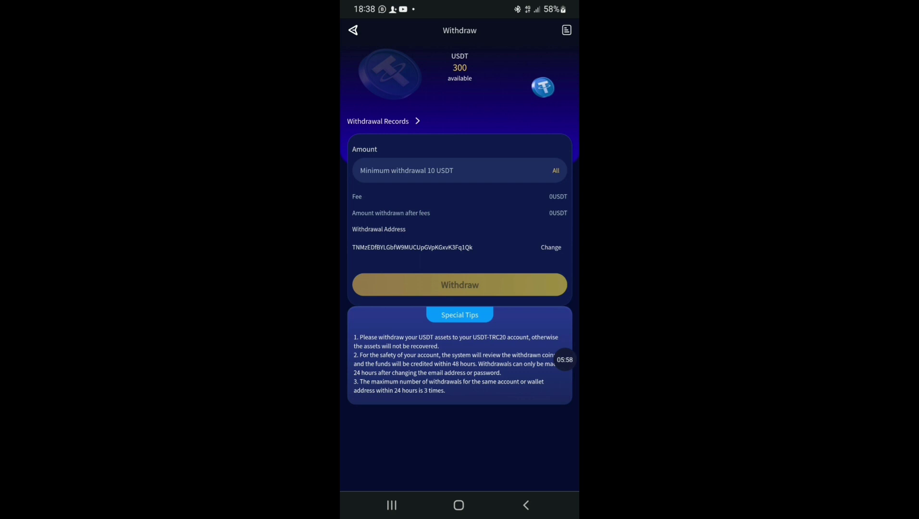
click(445, 170)
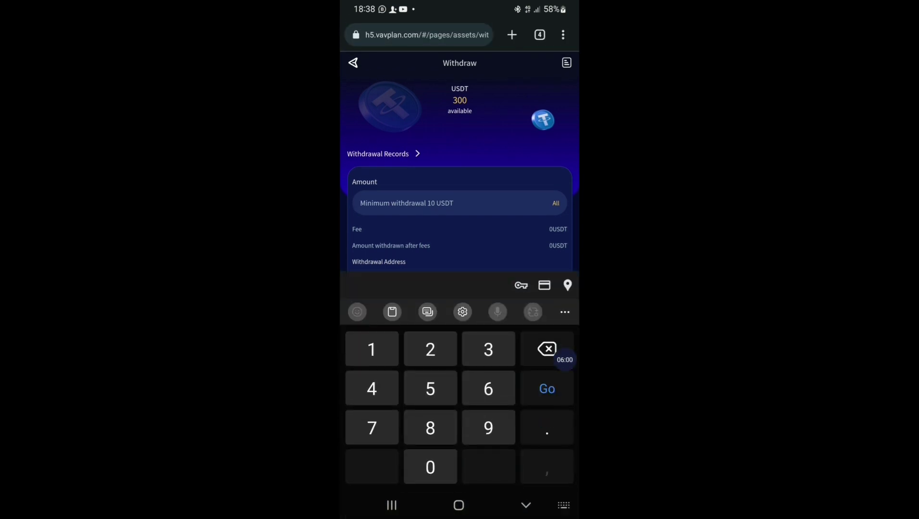
click(487, 349)
click(430, 467)
text(300)
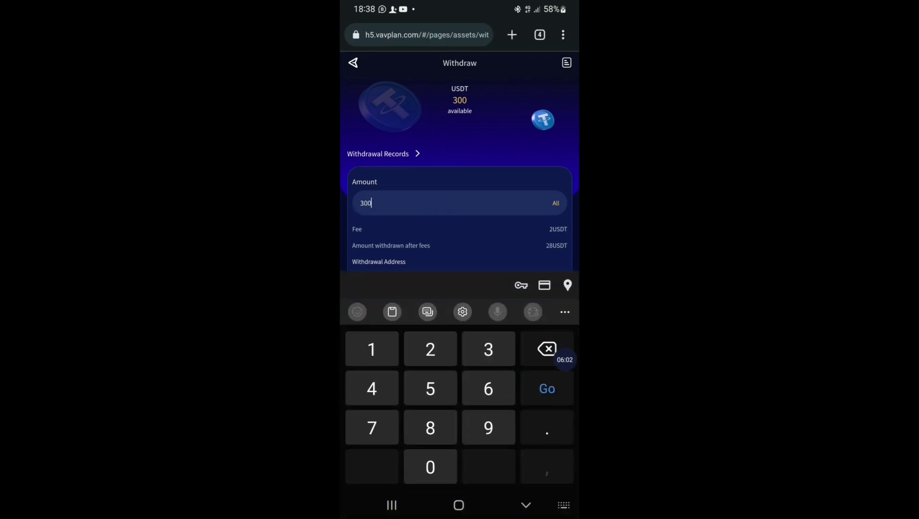
click(547, 349)
click(546, 349)
click(431, 349)
click(430, 466)
click(431, 467)
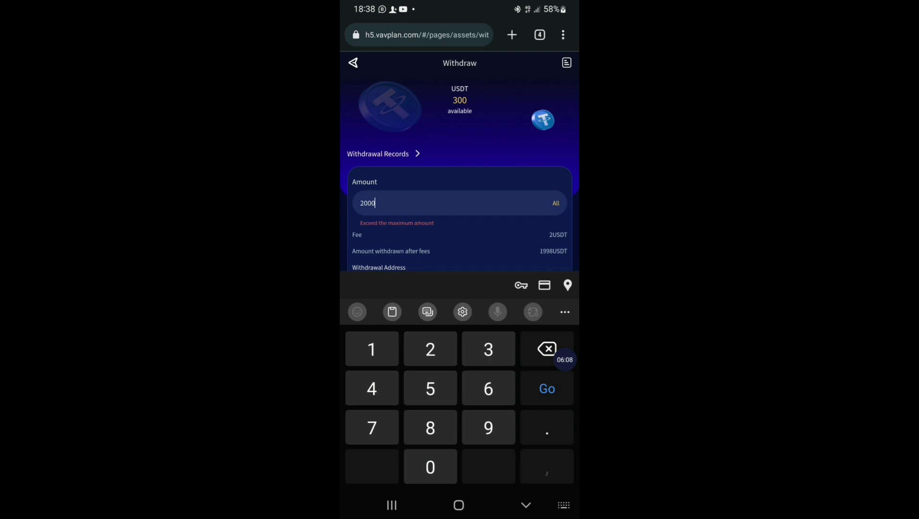
click(546, 349)
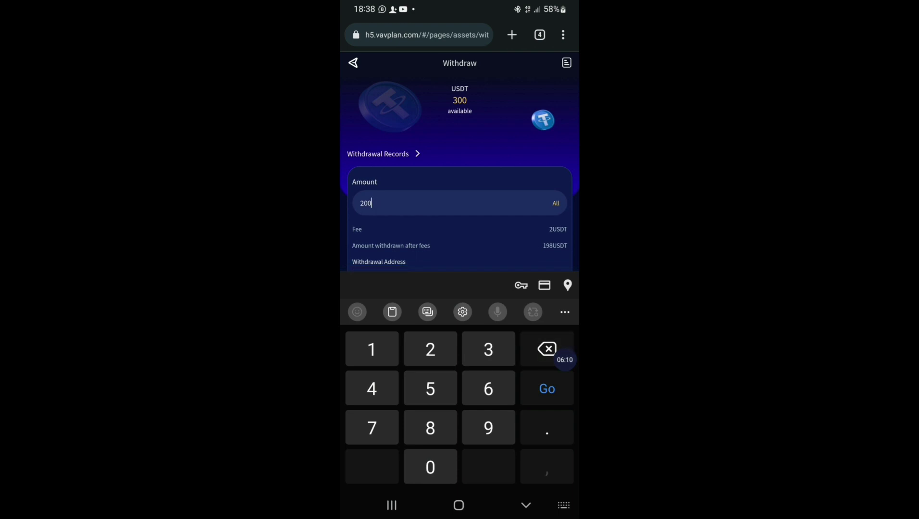
scroll(459, 180, down, 1)
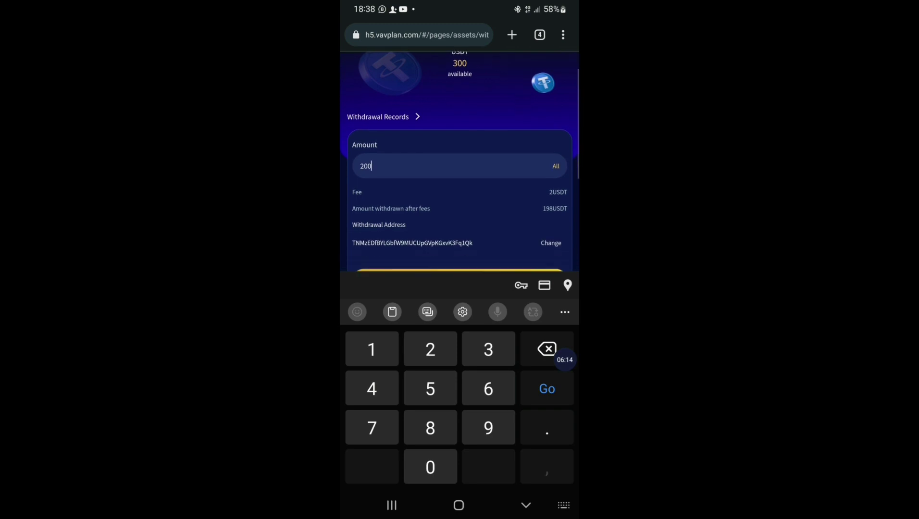
Submit the 200 USDT withdrawal, enter the funding password and request the email code
click(525, 506)
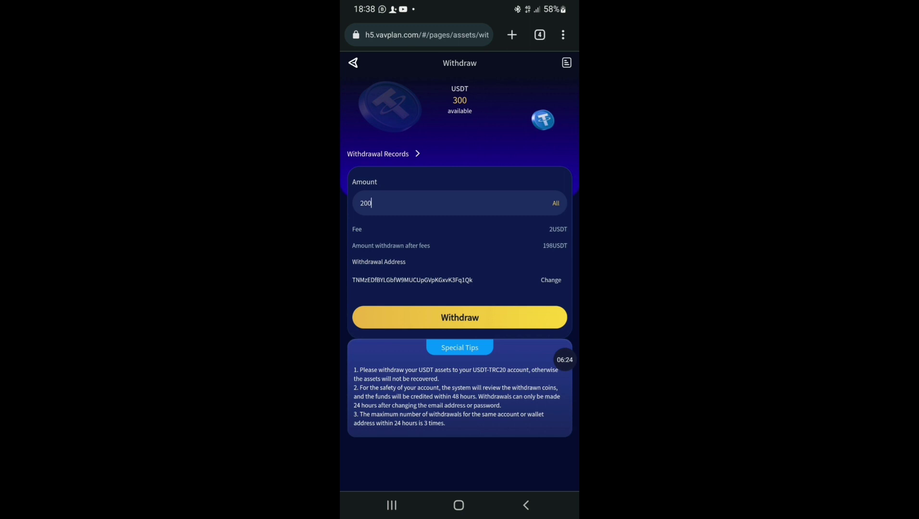
click(460, 316)
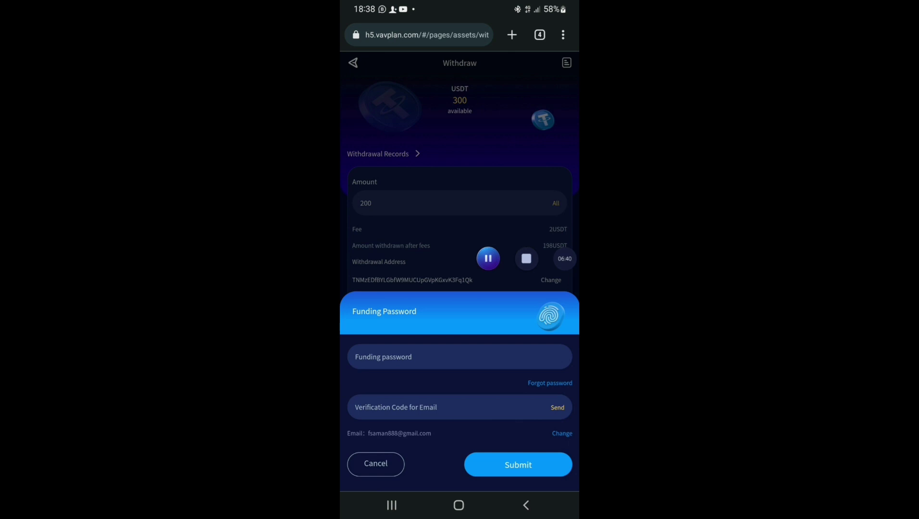
click(526, 504)
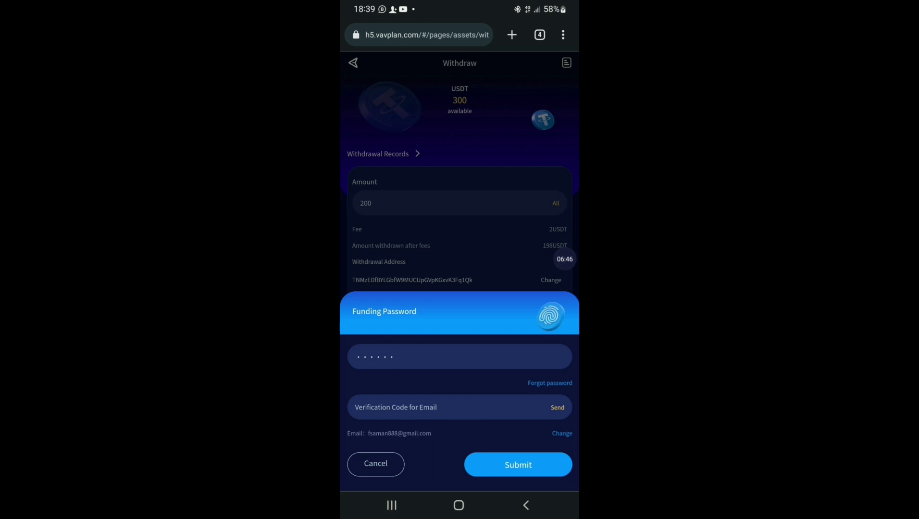
click(557, 407)
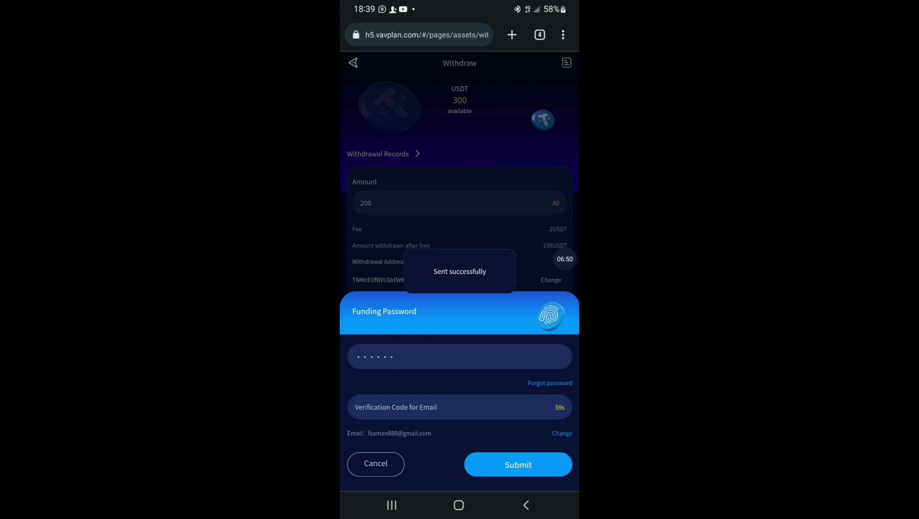
Open Gmail from the home screen and return to its inbox
click(391, 506)
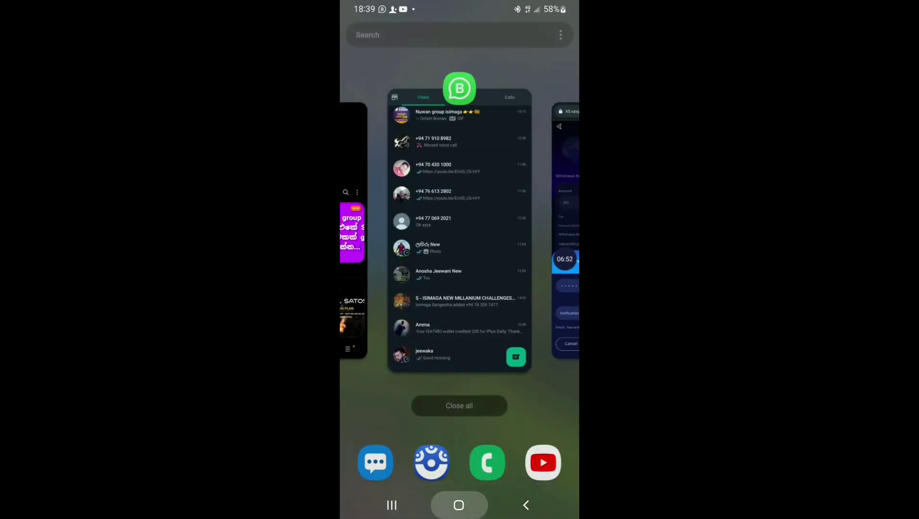
click(458, 505)
drag(401, 323, 531, 323)
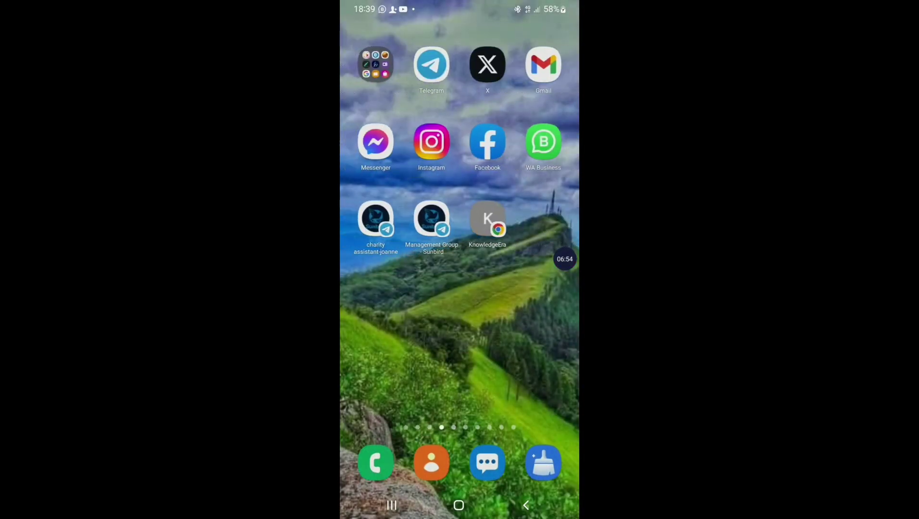
click(543, 65)
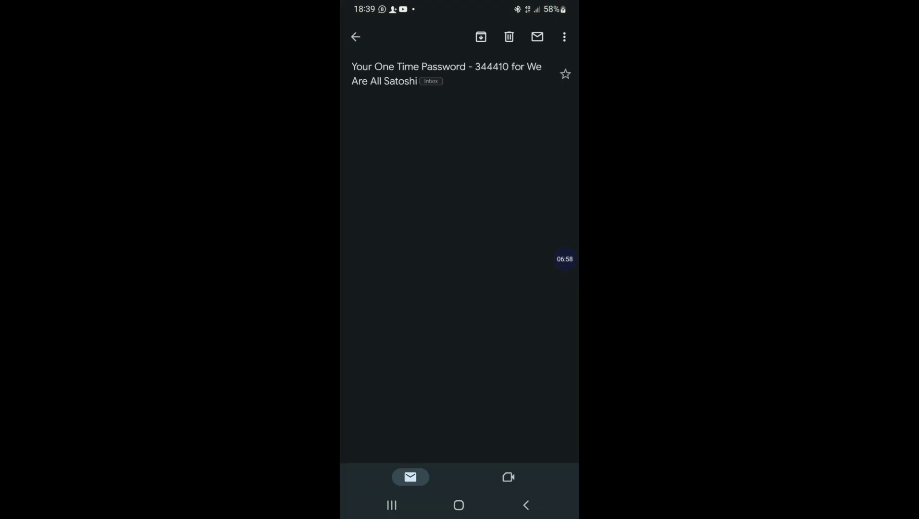
click(525, 506)
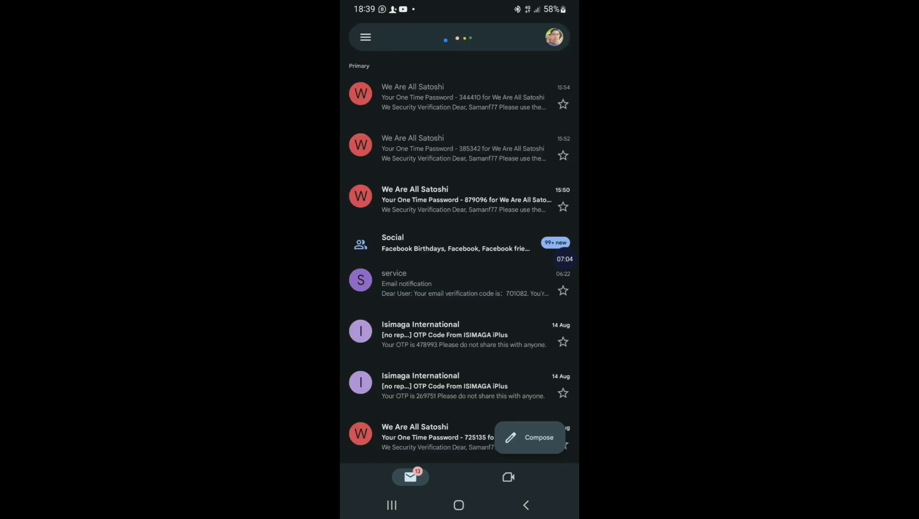
click(554, 37)
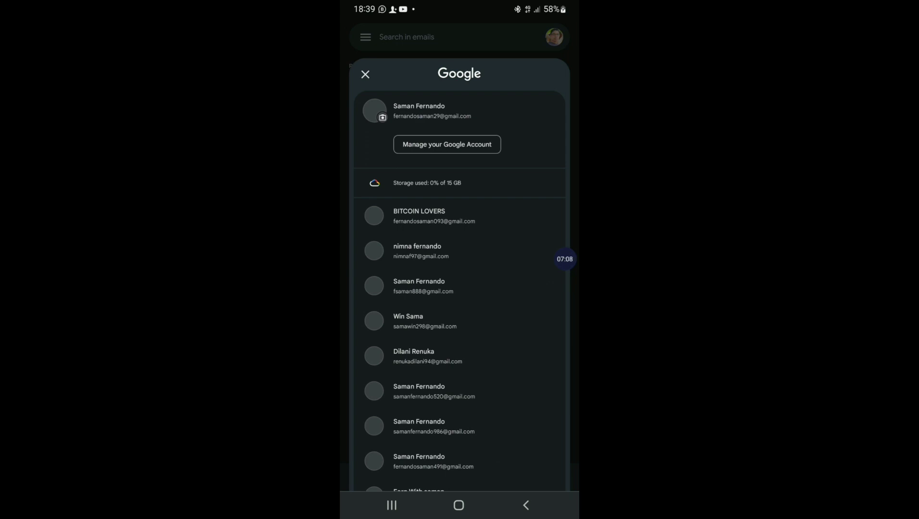
click(458, 286)
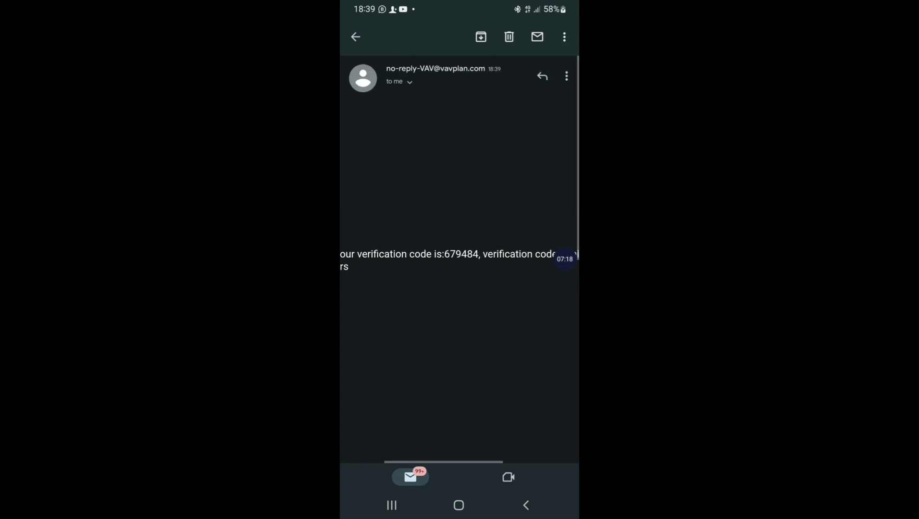
double_click(460, 252)
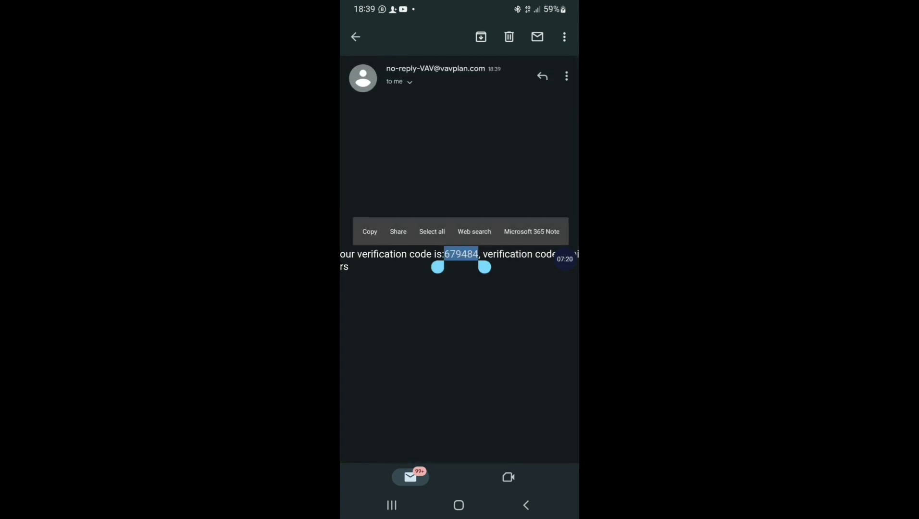
click(369, 232)
click(391, 506)
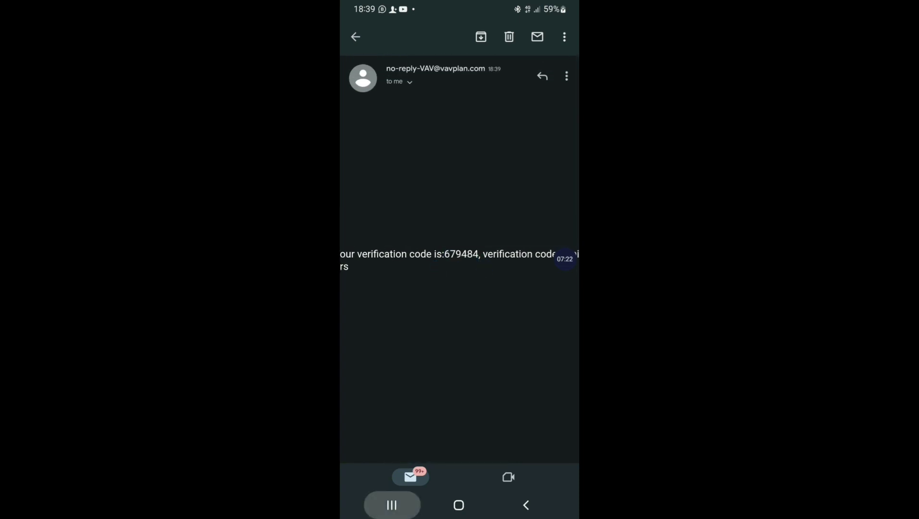
click(459, 216)
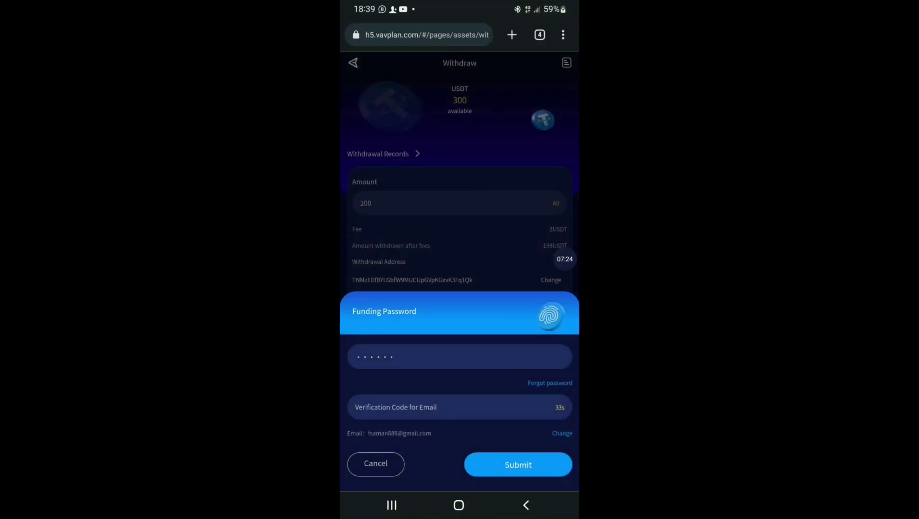
click(356, 407)
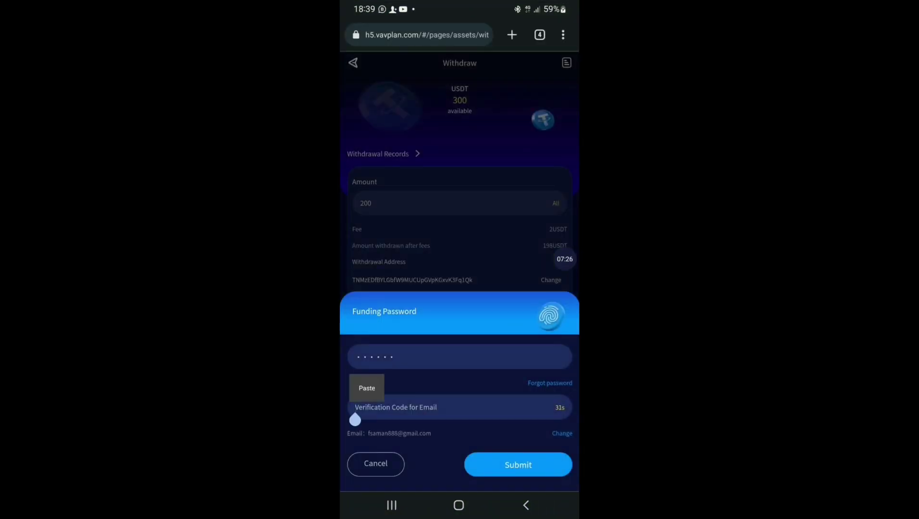
click(366, 388)
click(518, 464)
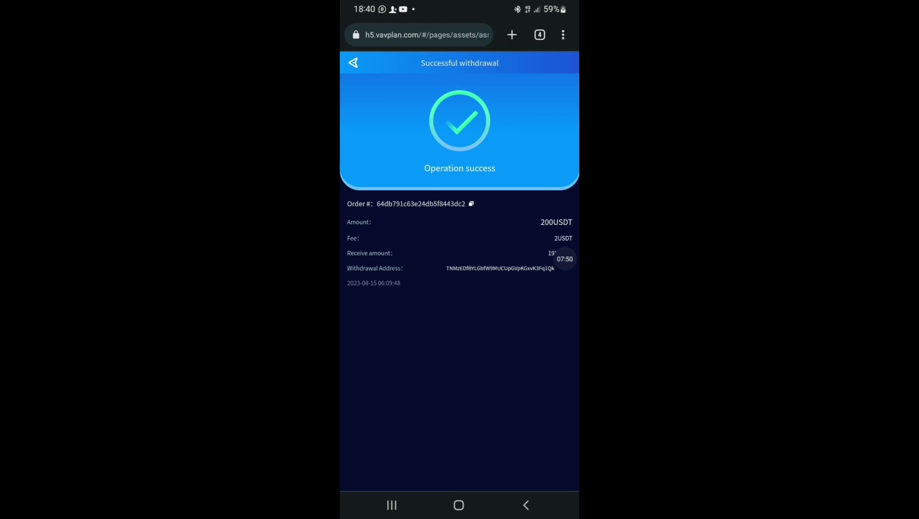
Scroll the confirmation to show the 198 USDT received amount, fee, wallet address and timestamp
drag(564, 259, 562, 354)
click(565, 356)
click(564, 356)
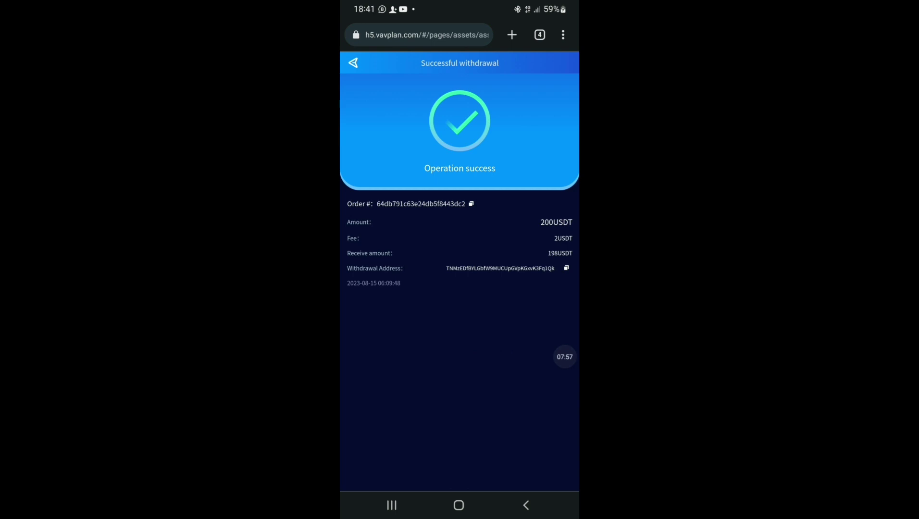